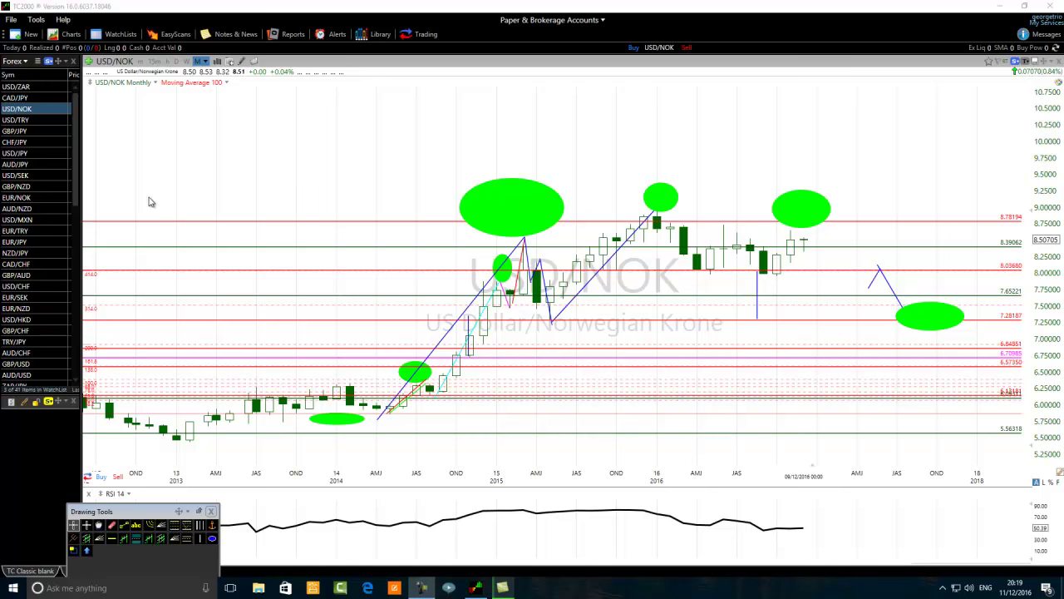
Draw a large ellipse in the empty area above the 2013 candles, from 31/03/2013 to 31/01/2014 between about 9.00 and 10.37
{"action": "left_click_drag", "start_coordinate": [150, 203], "coordinate": [279, 110]}
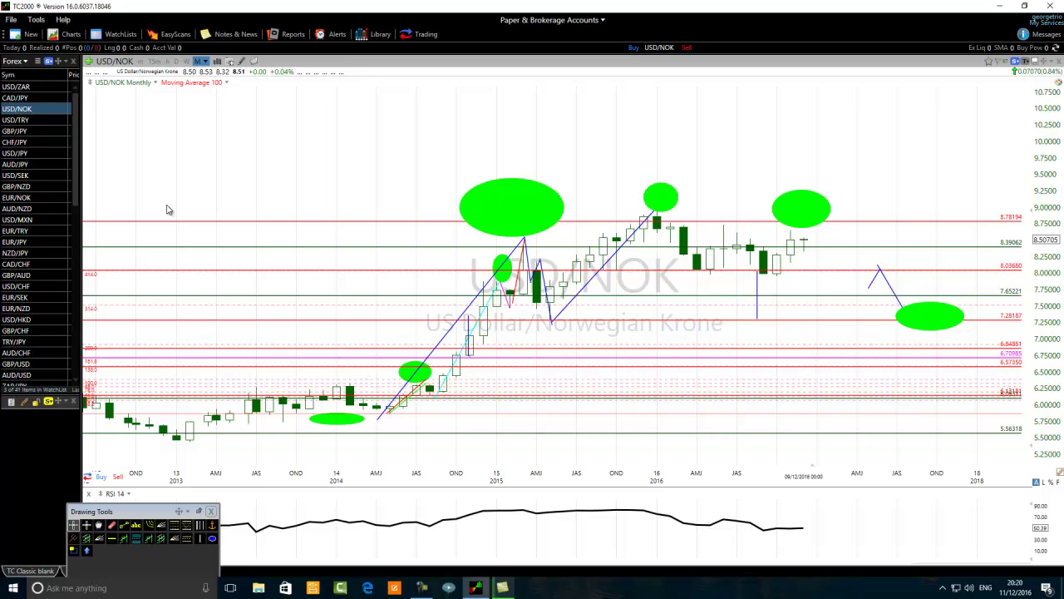
{"action": "left_click", "coordinate": [213, 538]}
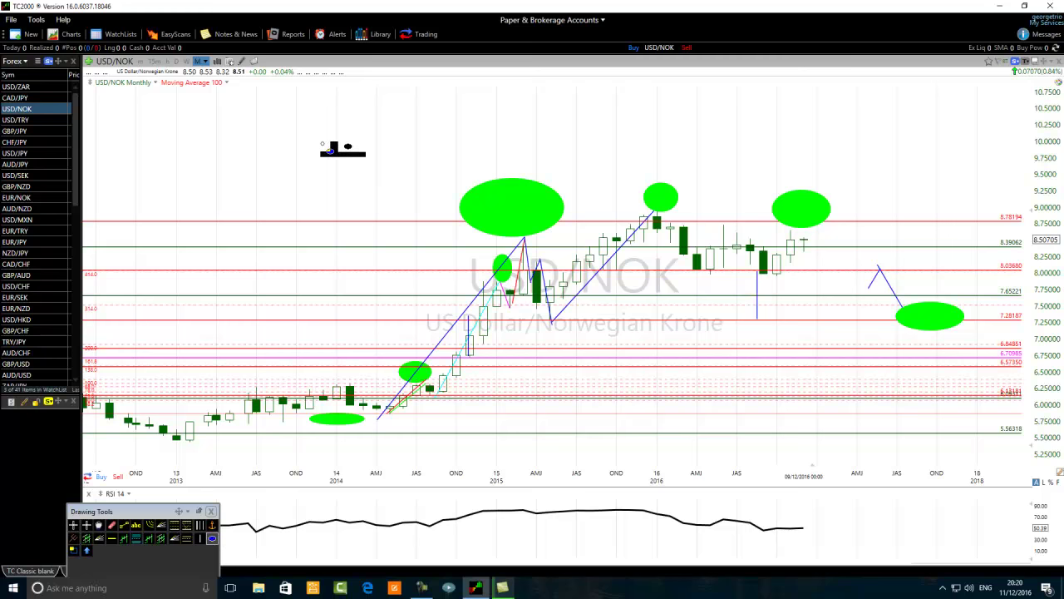
{"action": "left_click_drag", "start_coordinate": [336, 116], "coordinate": [204, 207]}
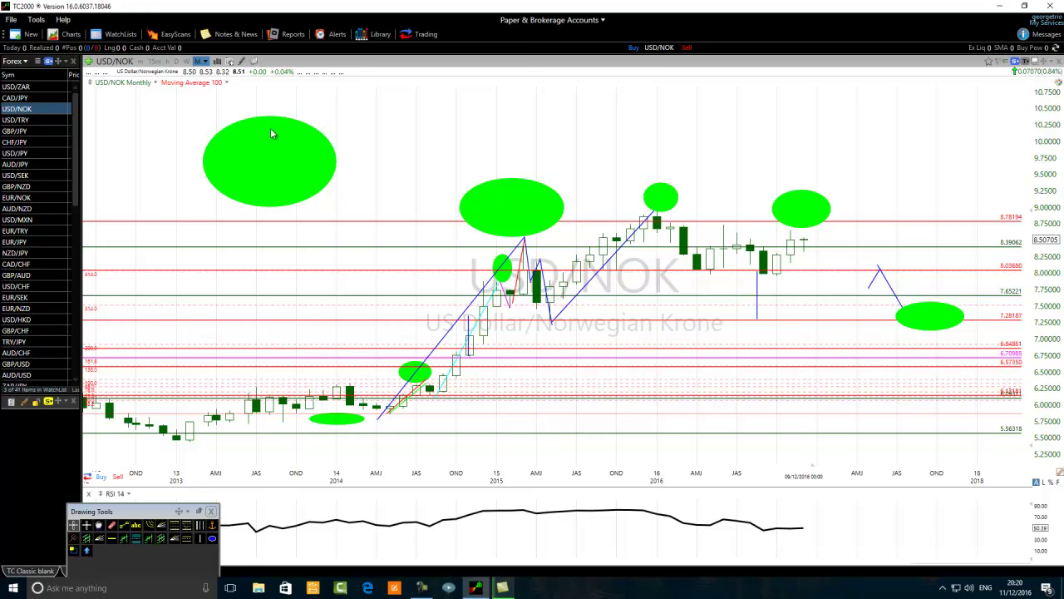
{"action": "left_click", "coordinate": [269, 166]}
{"action": "left_click", "coordinate": [186, 252]}
{"action": "left_click", "coordinate": [280, 163]}
{"action": "mouse_move", "coordinate": [279, 162]}
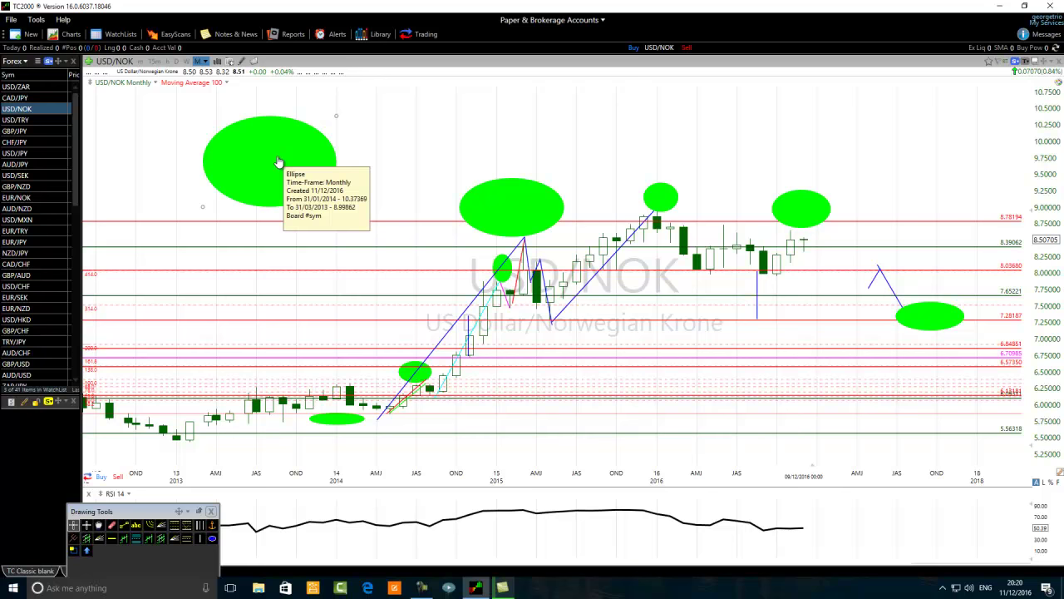
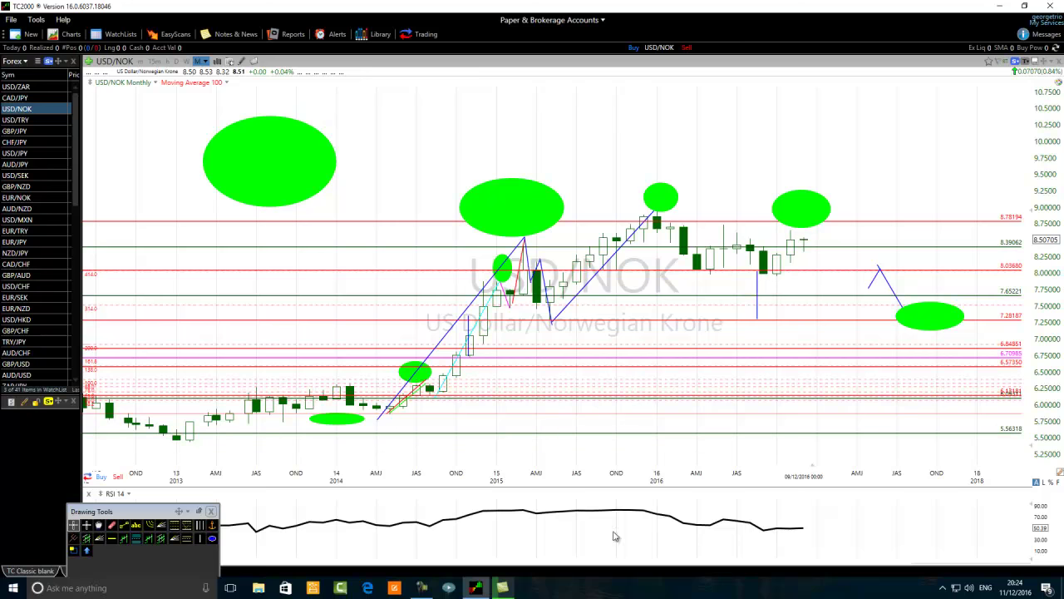
Switch the USD/NOK chart from the monthly to the weekly time frame
{"action": "mouse_move", "coordinate": [527, 471]}
{"action": "left_mouse_down"}
{"action": "mouse_move", "coordinate": [582, 471]}
{"action": "mouse_move", "coordinate": [522, 470]}
{"action": "left_mouse_up"}
{"action": "scroll", "coordinate": [487, 393], "scroll_direction": "up", "scroll_amount": 1}
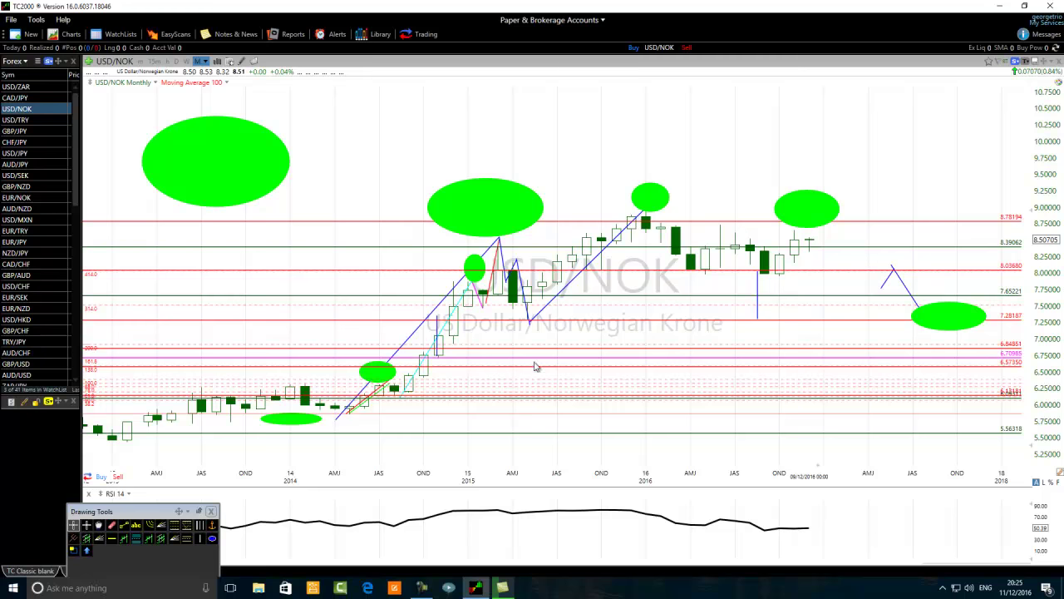
{"action": "mouse_move", "coordinate": [352, 417]}
{"action": "left_click", "coordinate": [188, 62]}
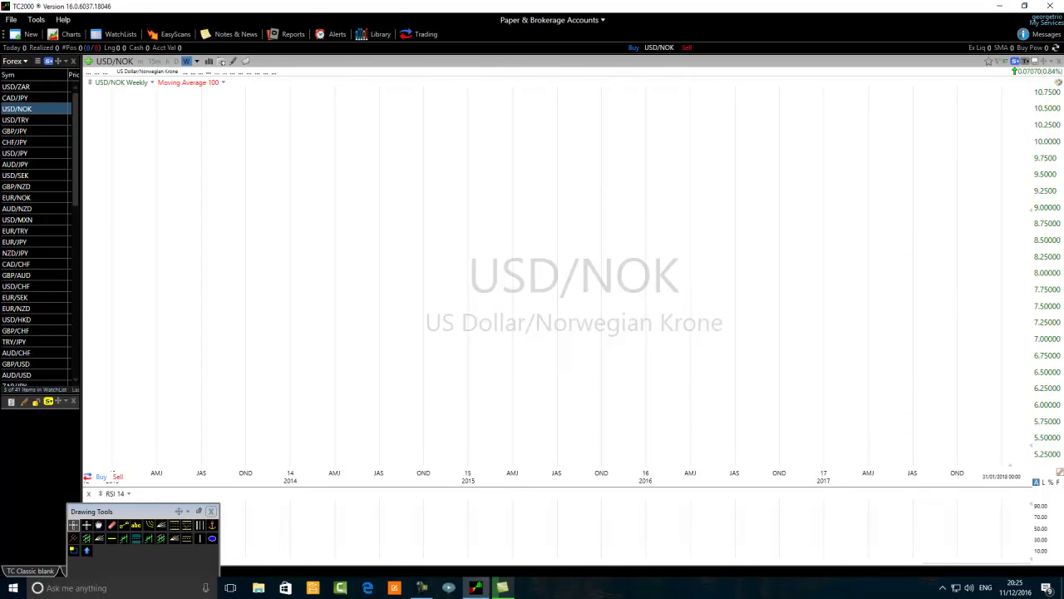
{"action": "scroll", "coordinate": [934, 190], "scroll_direction": "down", "scroll_amount": 5}
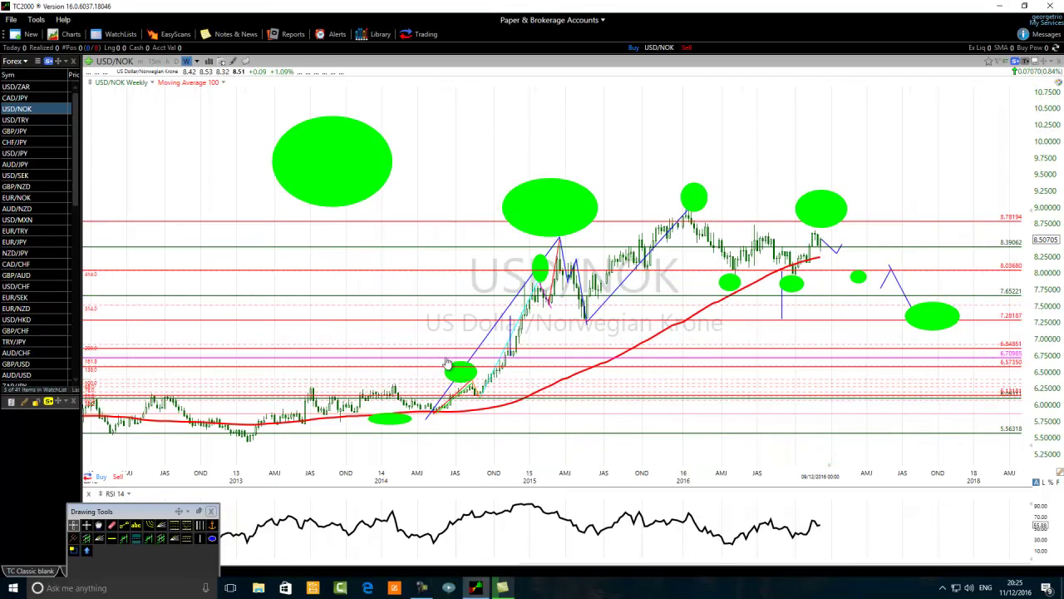
{"action": "scroll", "coordinate": [430, 513], "scroll_direction": "up", "scroll_amount": 2}
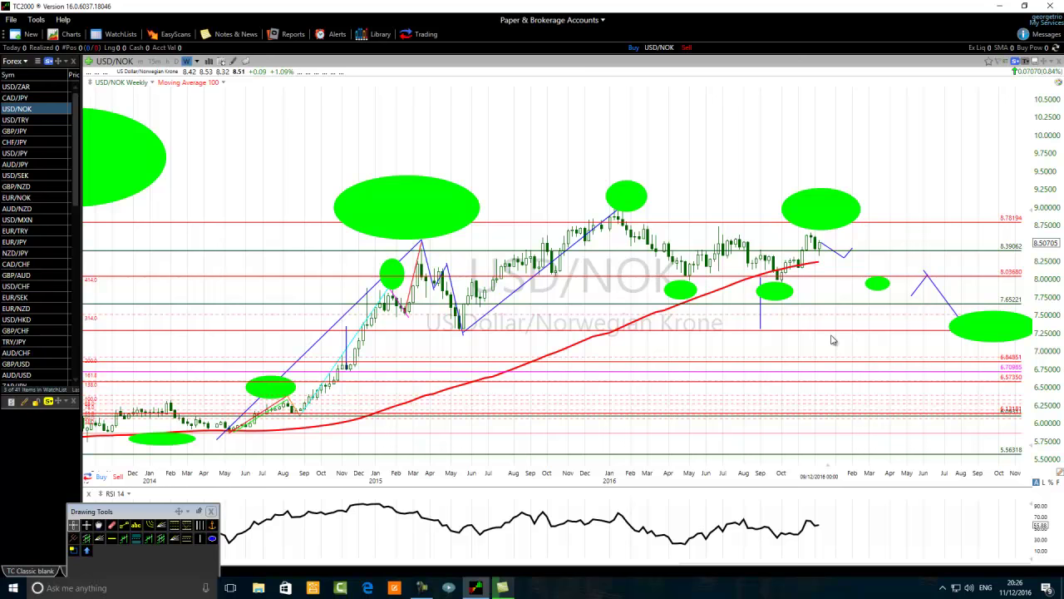
Look at the weekly USD/SEK chart for comparison and return to USD/NOK
{"action": "left_click", "coordinate": [17, 175]}
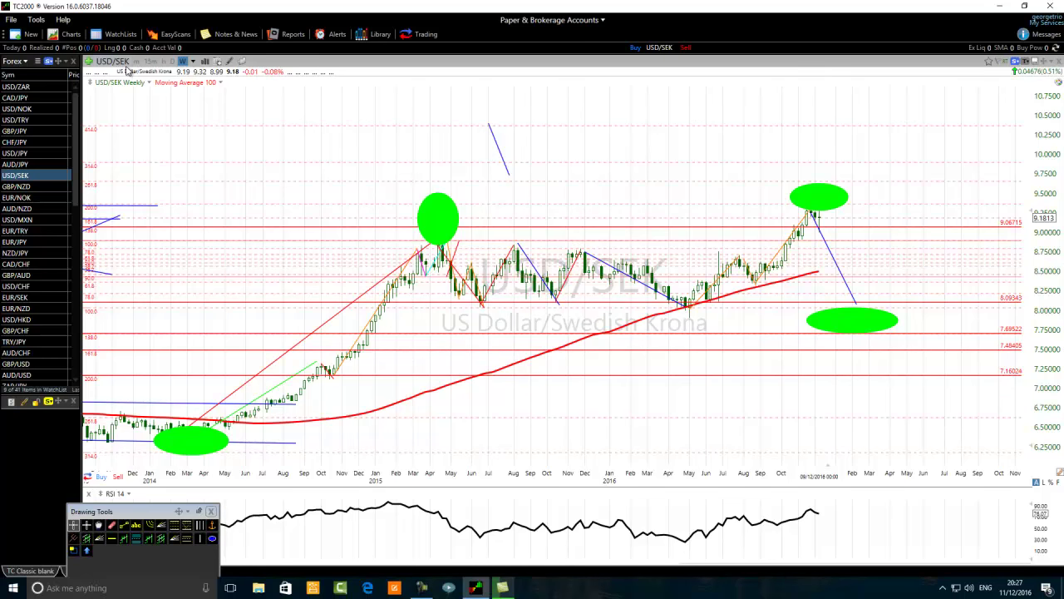
{"action": "left_click", "coordinate": [18, 109]}
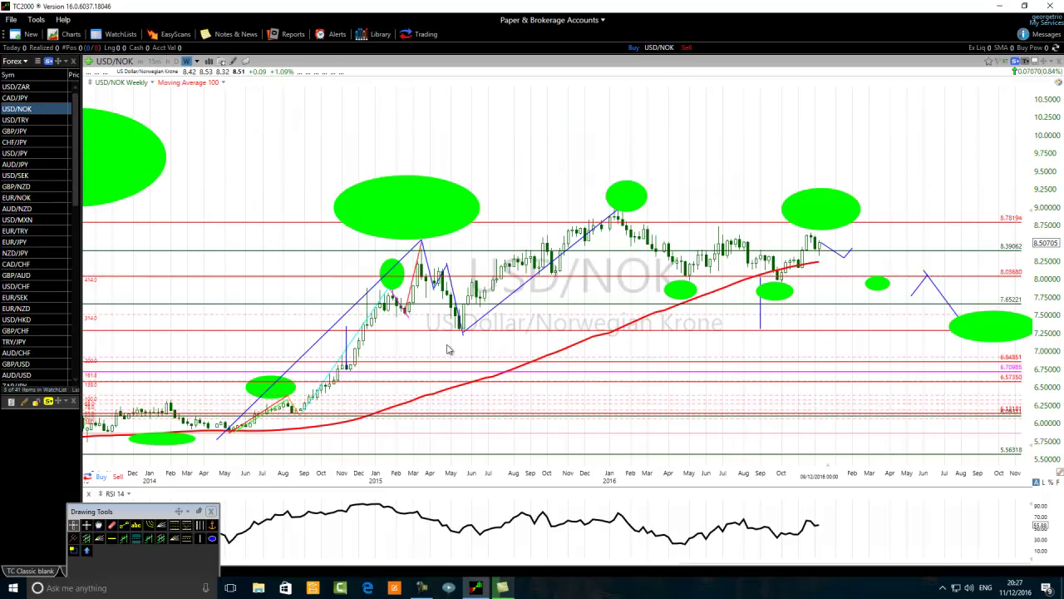
{"action": "scroll", "coordinate": [447, 349], "scroll_direction": "down", "scroll_amount": 1}
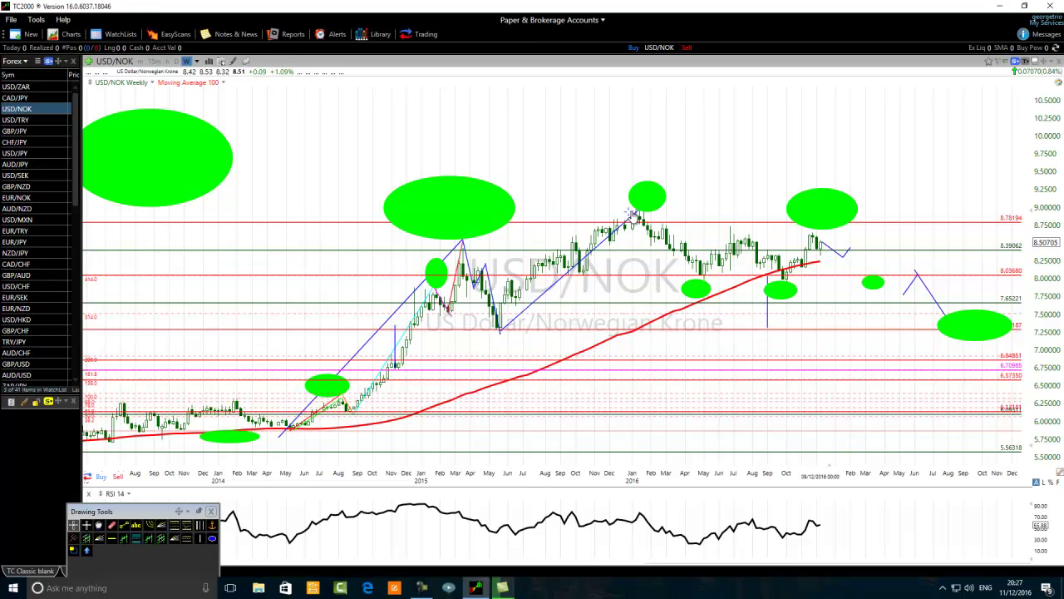
Draw a large ellipse over the rally from mid-2015 to January 2016 and move it to the empty area above the 2014 candles
{"action": "left_click", "coordinate": [212, 539]}
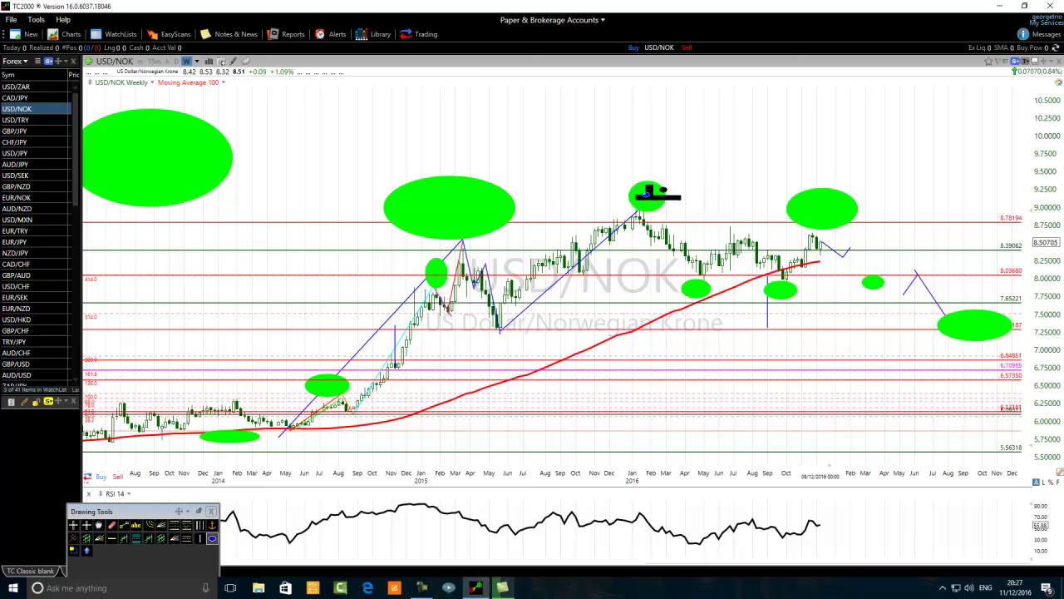
{"action": "left_click_drag", "start_coordinate": [642, 185], "coordinate": [486, 346]}
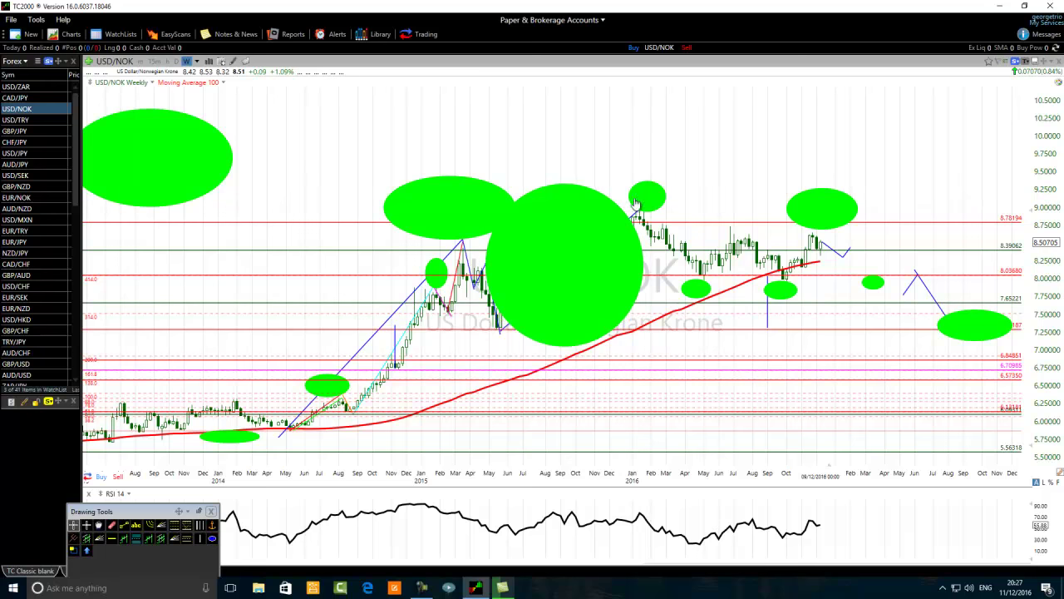
{"action": "mouse_move", "coordinate": [611, 218]}
{"action": "left_mouse_down"}
{"action": "mouse_move", "coordinate": [634, 210]}
{"action": "mouse_move", "coordinate": [615, 226]}
{"action": "left_mouse_up"}
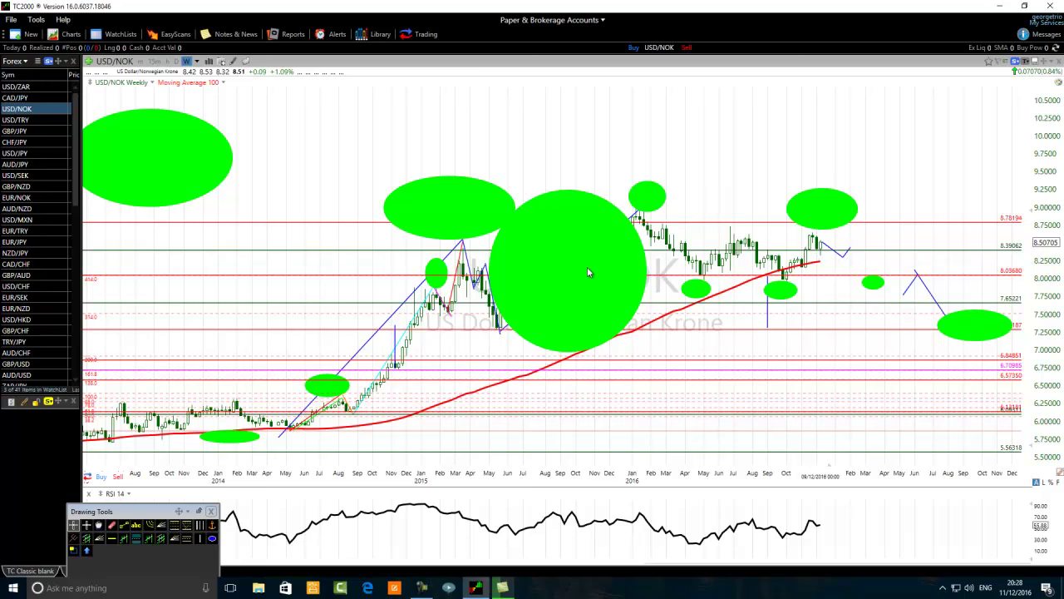
{"action": "left_click_drag", "start_coordinate": [574, 273], "coordinate": [319, 114]}
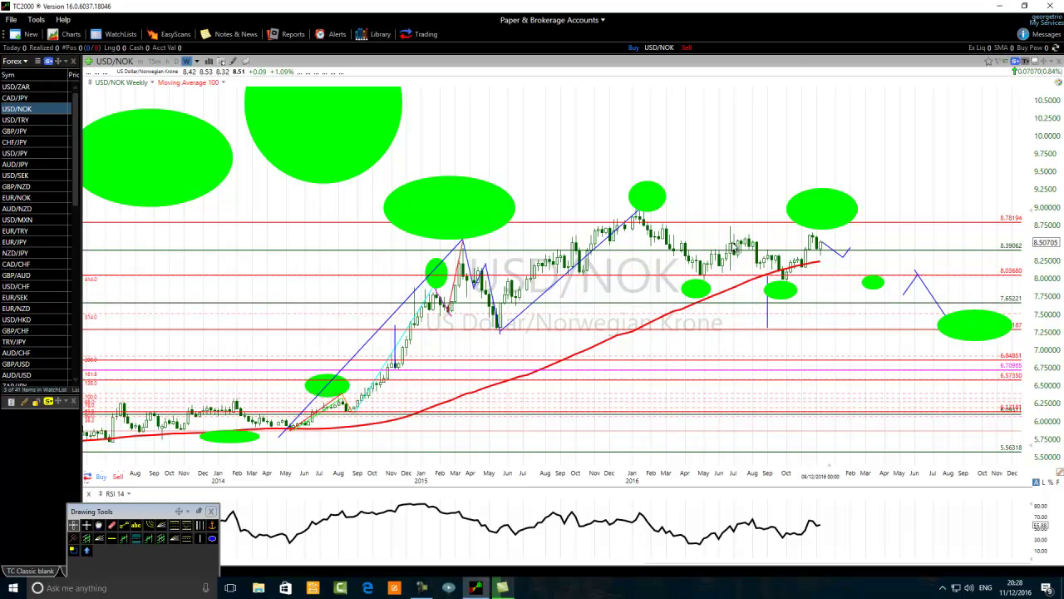
Move the late-2016 ellipse above the mid-2016 highs and draw a smaller ellipse over the latest candles, near 9.00
{"action": "left_click_drag", "start_coordinate": [856, 200], "coordinate": [773, 195]}
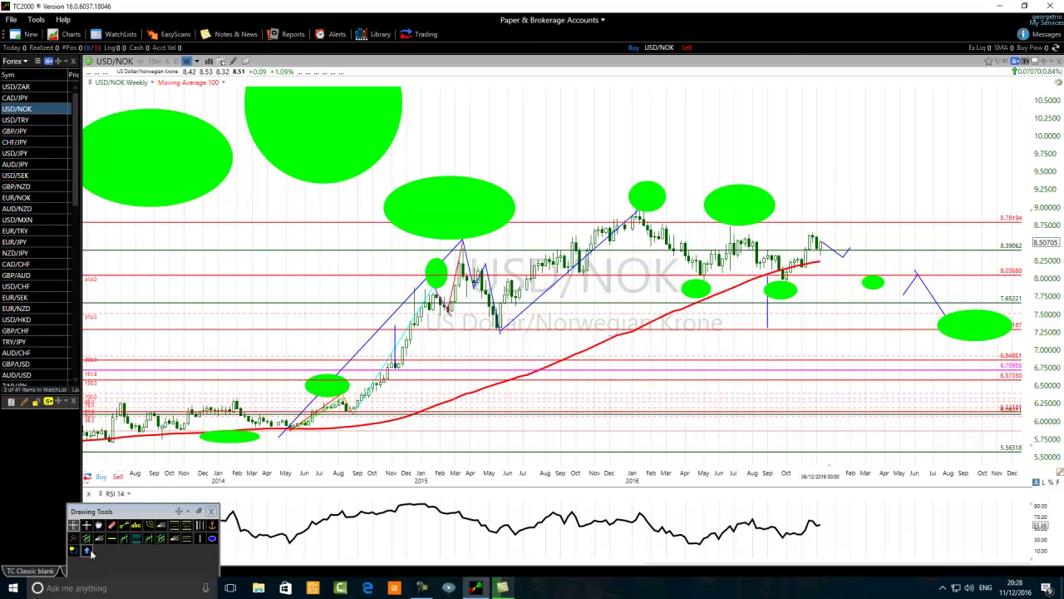
{"action": "left_click", "coordinate": [213, 539]}
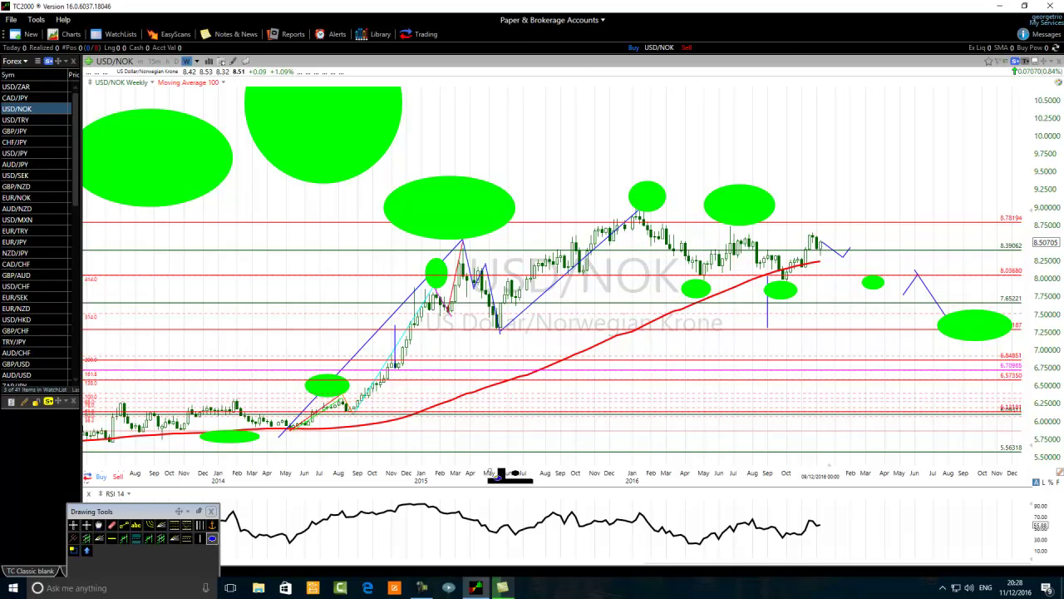
{"action": "left_click_drag", "start_coordinate": [832, 191], "coordinate": [802, 226]}
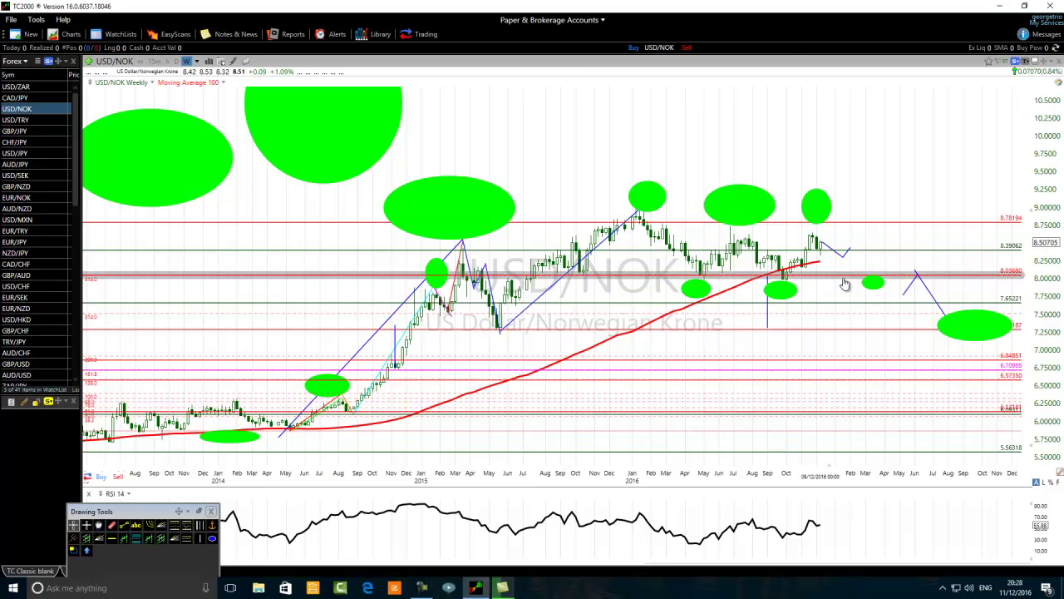
Draw a trend line from the late-2016 low near 8.00 up to about 8.75, and another descending from there to the 8.03680 level
{"action": "left_click", "coordinate": [124, 526]}
{"action": "left_click_drag", "start_coordinate": [784, 279], "coordinate": [822, 225]}
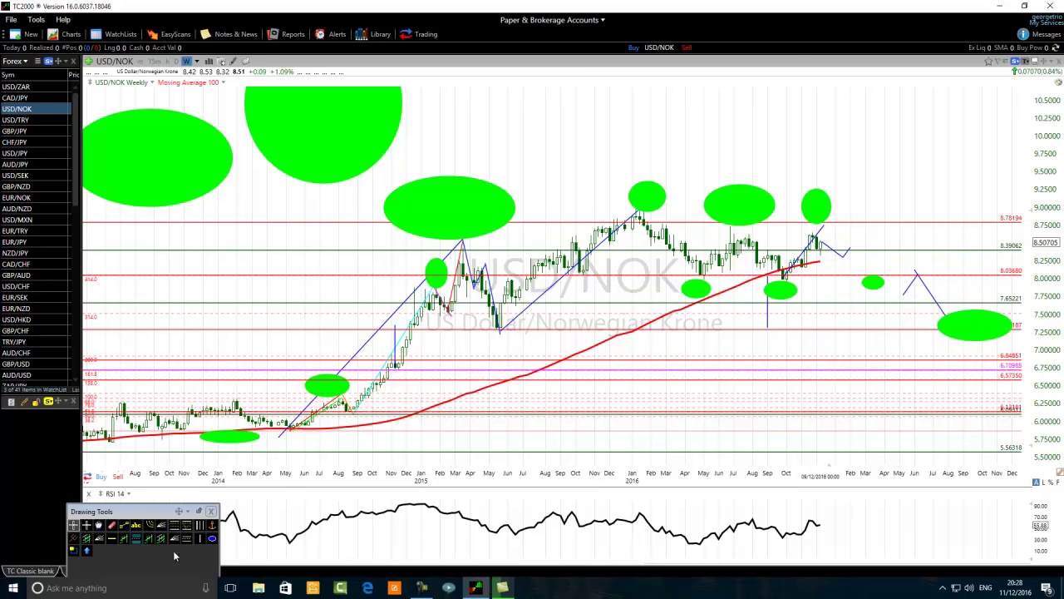
{"action": "mouse_move", "coordinate": [822, 226]}
{"action": "left_mouse_down"}
{"action": "mouse_move", "coordinate": [860, 271]}
{"action": "mouse_move", "coordinate": [860, 260]}
{"action": "left_mouse_up"}
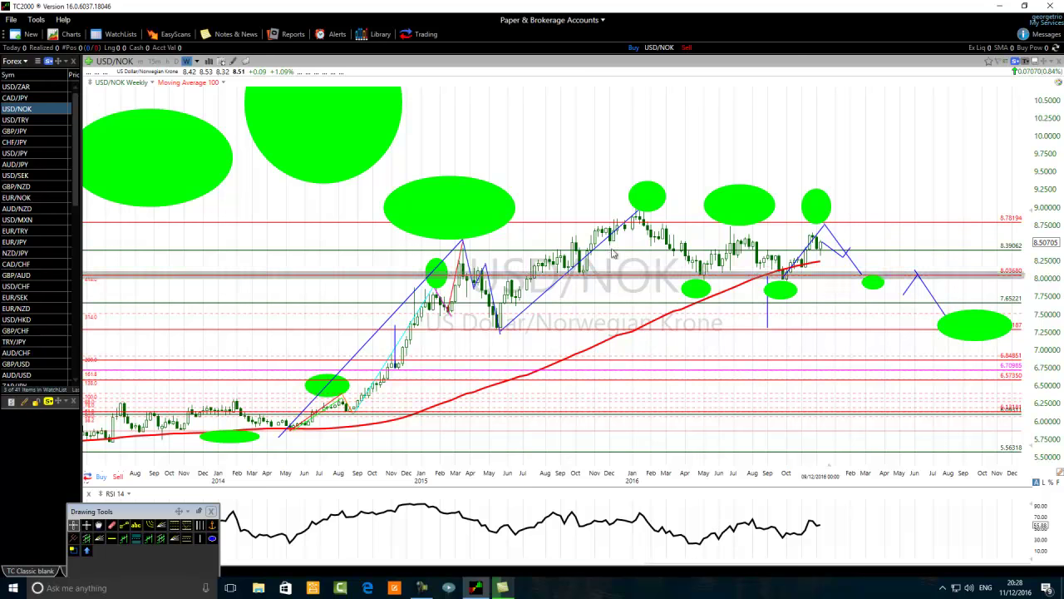
Draw a rising trend line from the projected low at the 8.03680 level and adjust its end to about 8.45 in April 2017
{"action": "left_click", "coordinate": [125, 525]}
{"action": "left_click", "coordinate": [865, 270]}
{"action": "left_click", "coordinate": [892, 230]}
{"action": "key", "text": "Escape"}
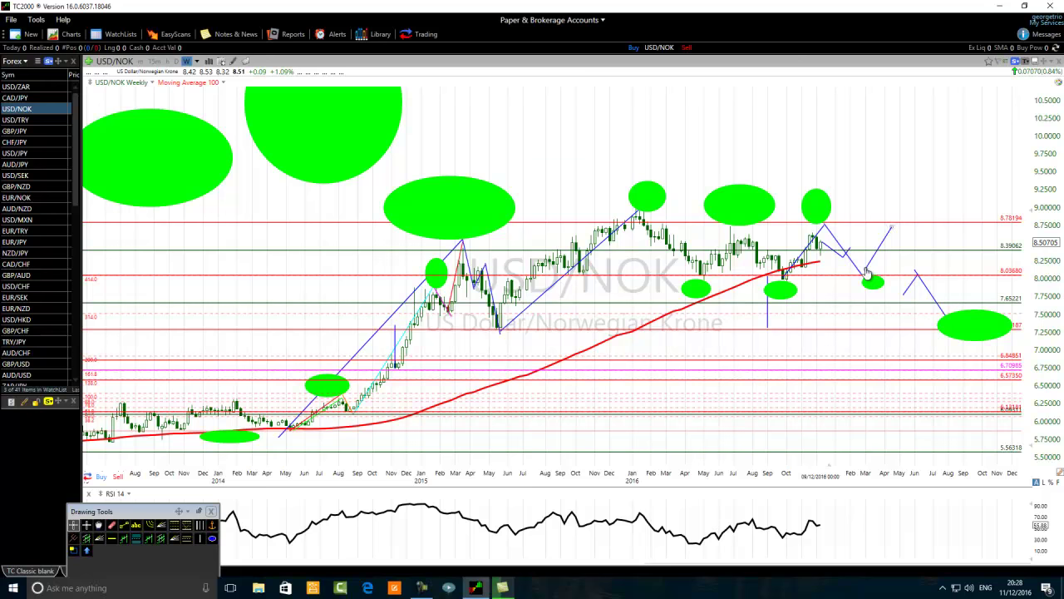
{"action": "left_click_drag", "start_coordinate": [890, 233], "coordinate": [889, 250]}
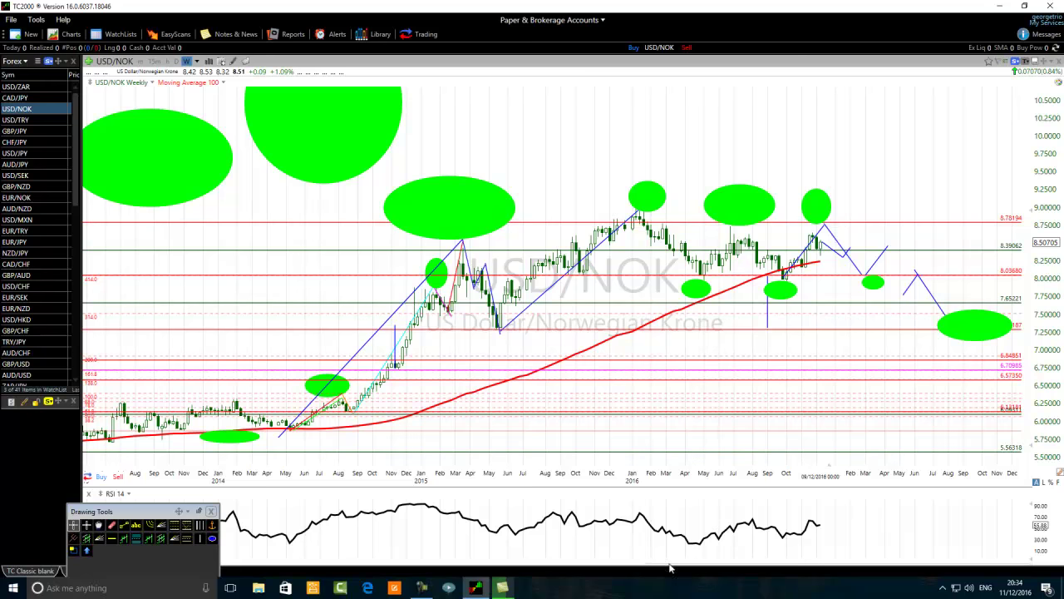
{"action": "left_click", "coordinate": [422, 588]}
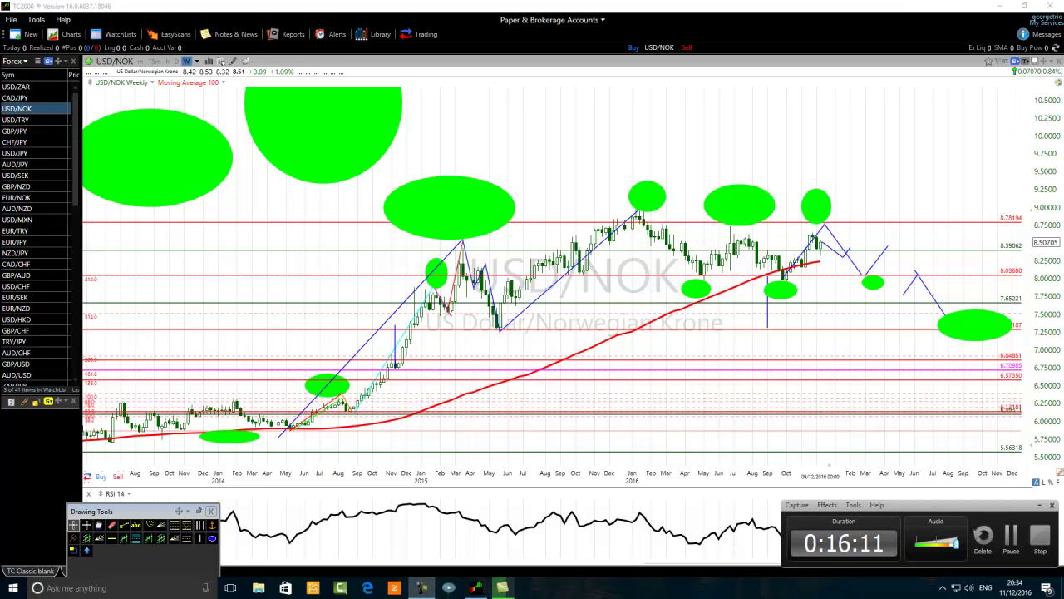